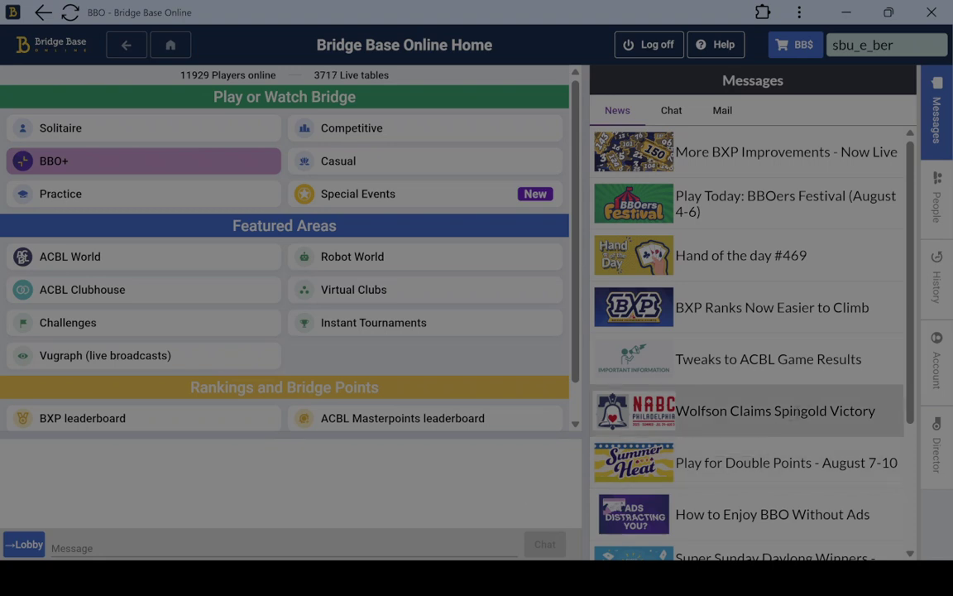
From the Director panel, start a new tournament in the Create Tournament form
{"action": "left_click", "coordinate": [939, 468]}
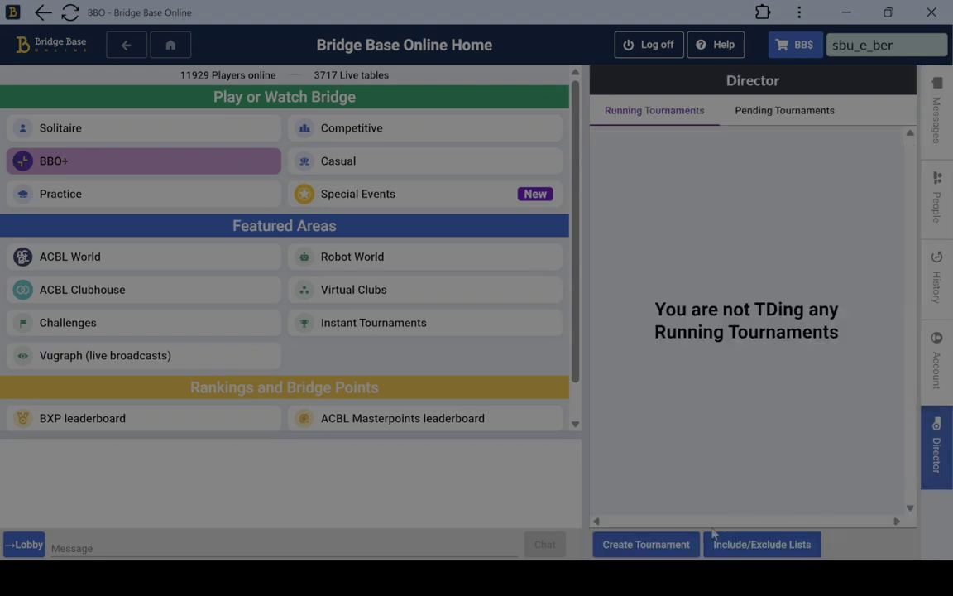
{"action": "left_click", "coordinate": [646, 548]}
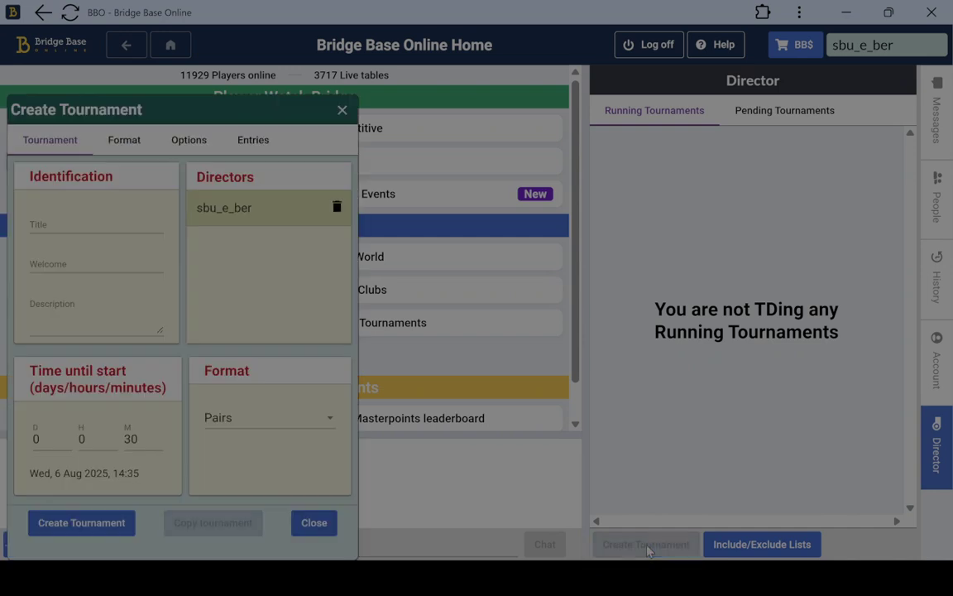
{"action": "left_click", "coordinate": [112, 222]}
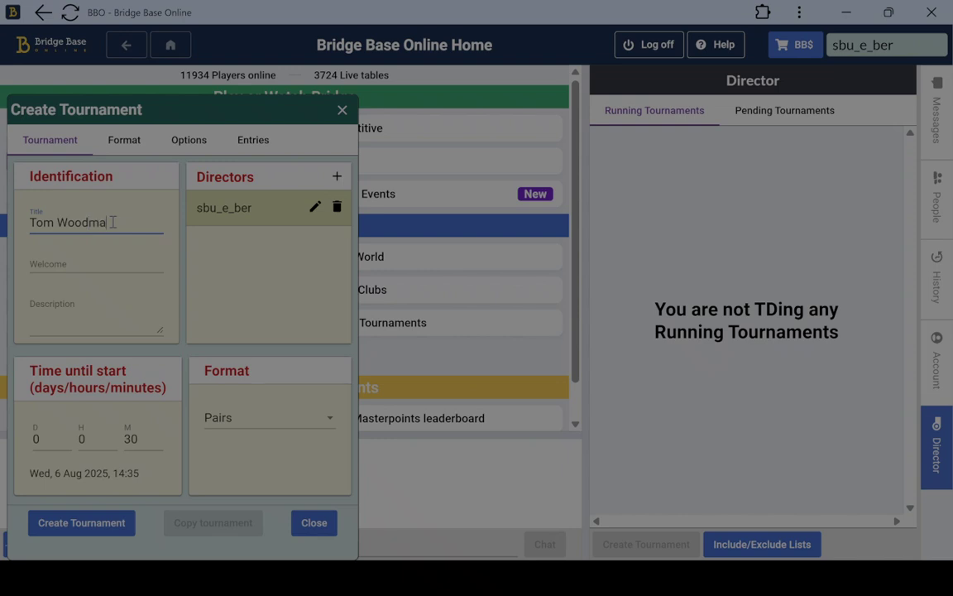
{"action": "left_click", "coordinate": [97, 265]}
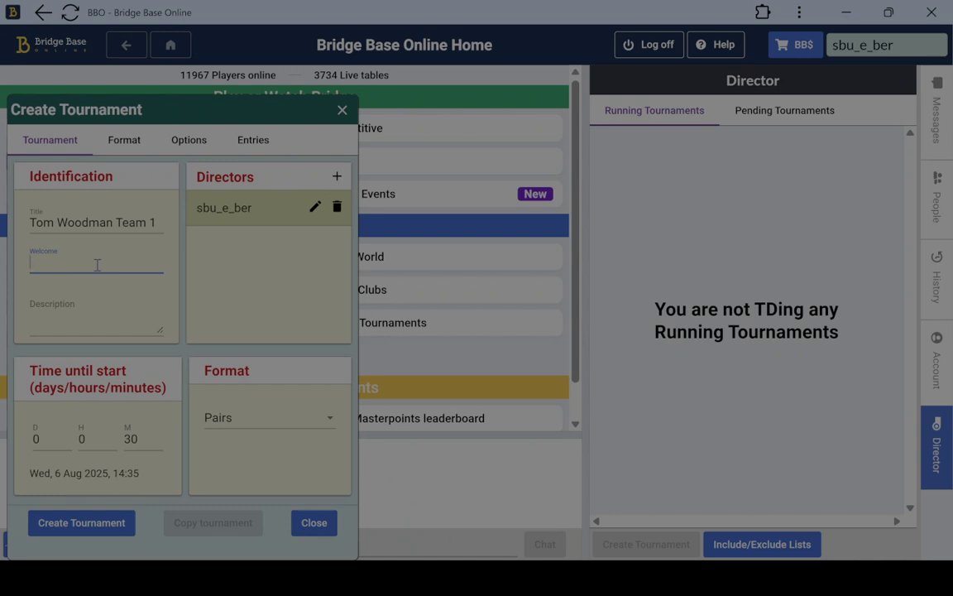
{"action": "type", "text": "Welcome to the"}
{"action": "type", "text": " Stuart"}
{"action": "type", "text": " is directin"}
{"action": "type", "text": "g tonight."}
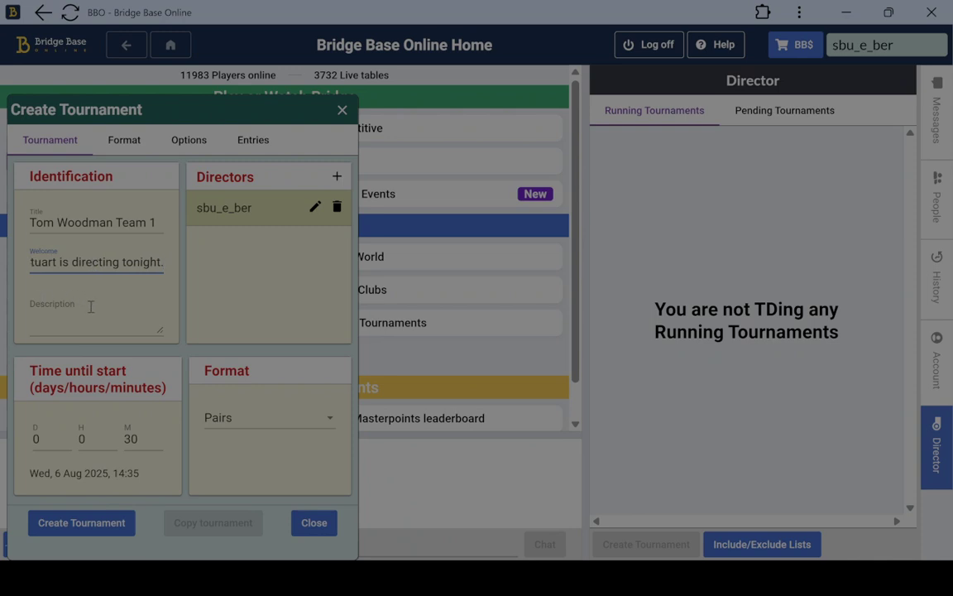
{"action": "left_click", "coordinate": [90, 307]}
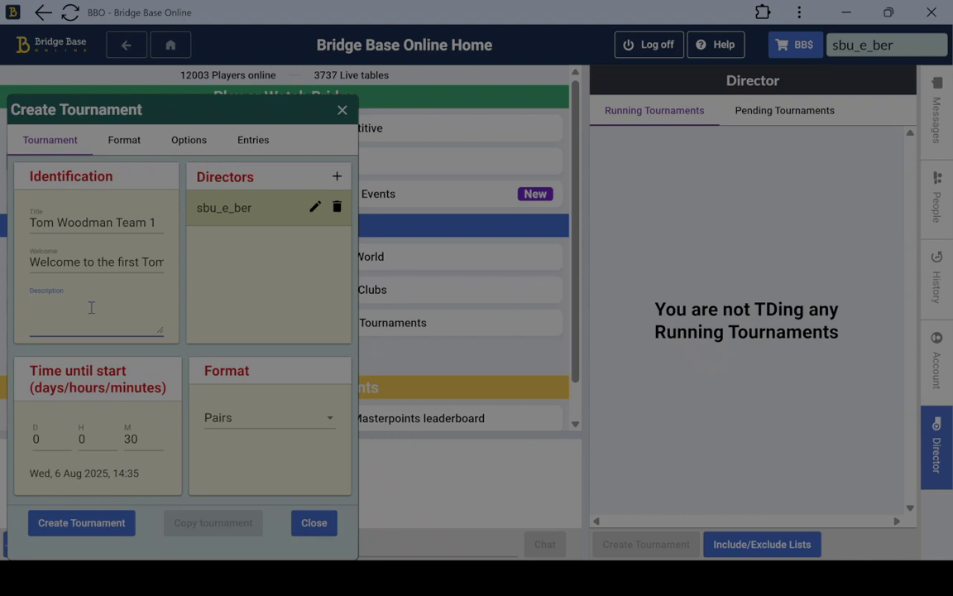
{"action": "type", "text": "+allavail+"}
{"action": "type", "text": "+hd+"}
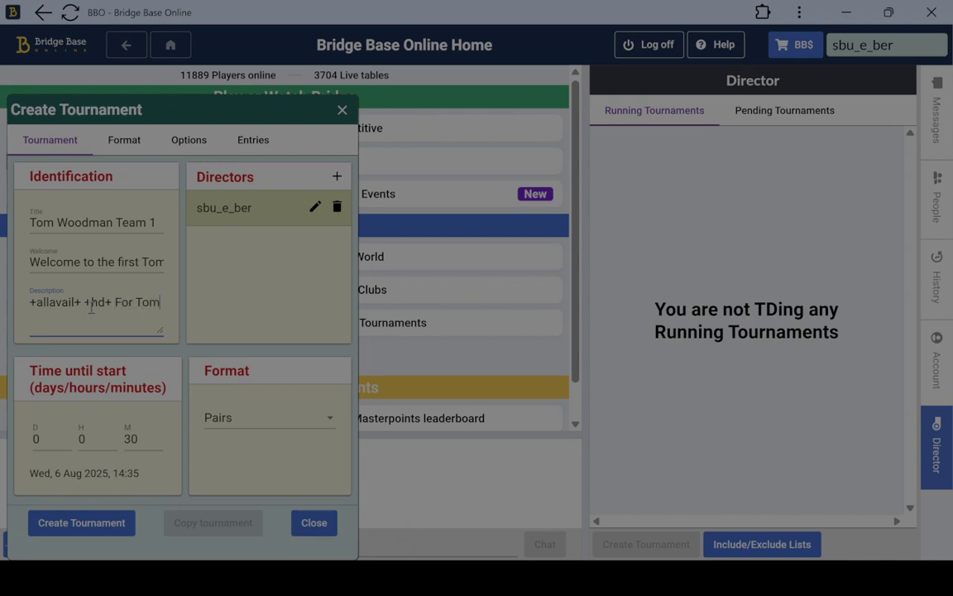
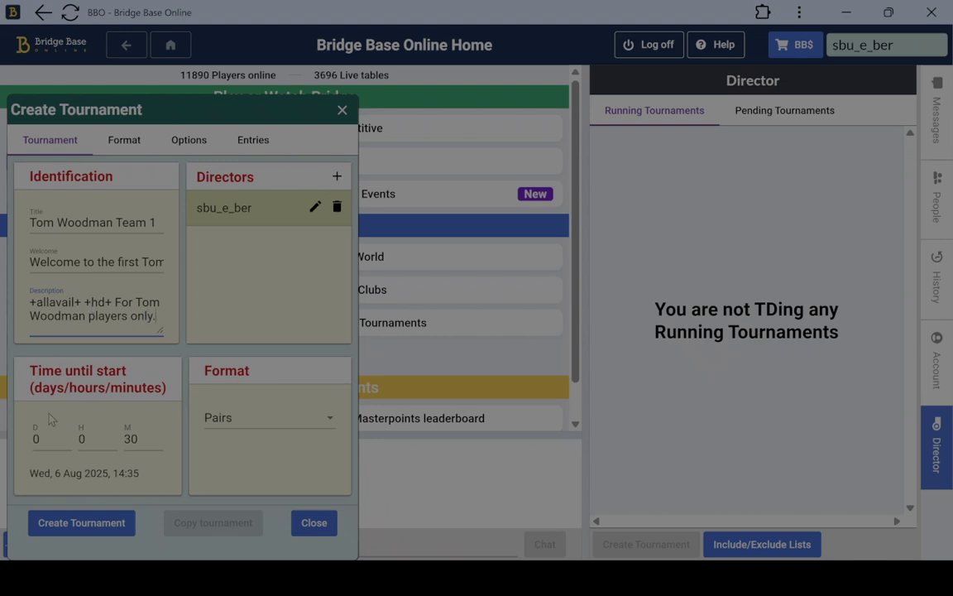
Set the start time to 1 day and choose the Swiss Team format
{"action": "left_click", "coordinate": [36, 439]}
{"action": "double_click", "coordinate": [37, 440]}
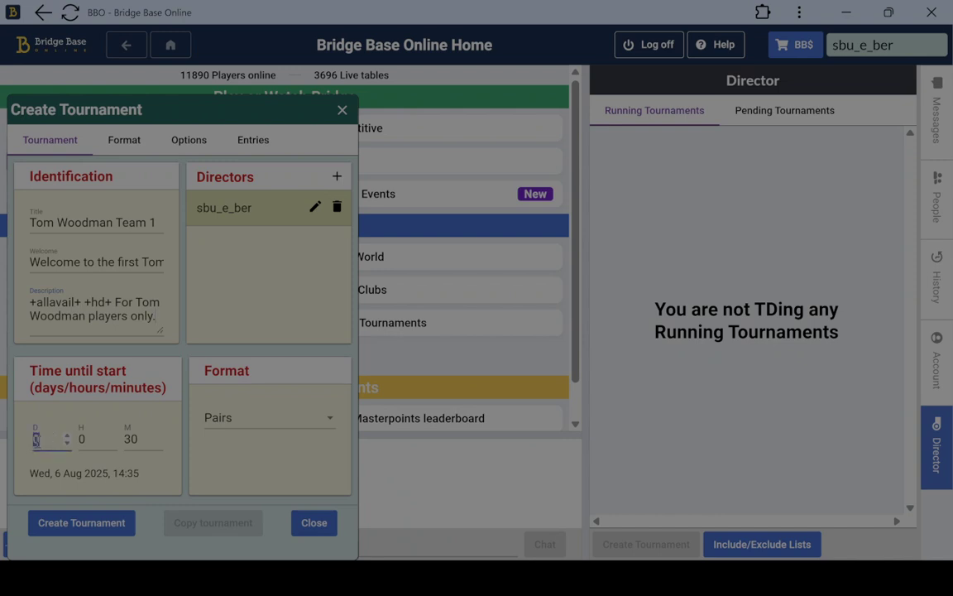
{"action": "type", "text": "1"}
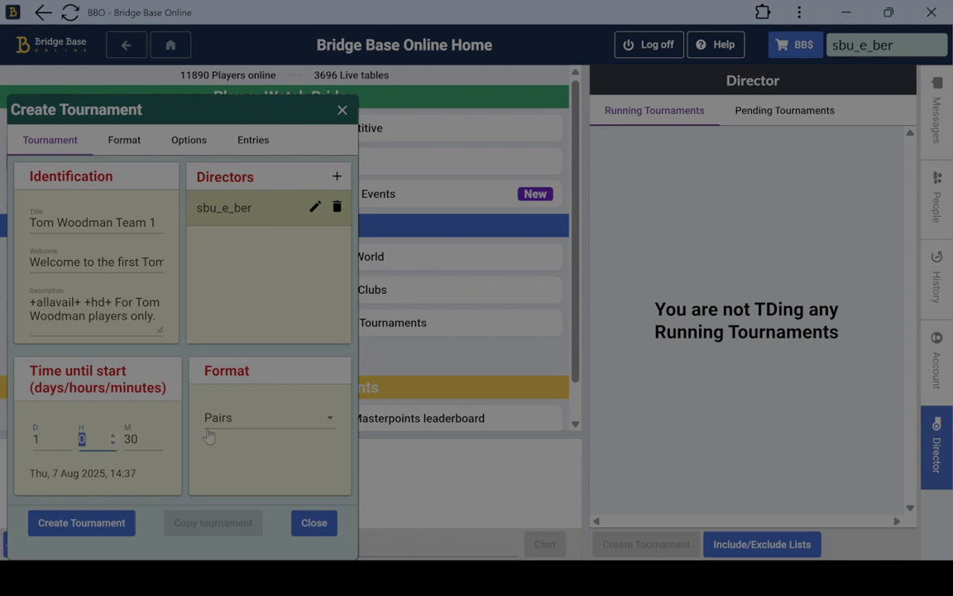
{"action": "left_click", "coordinate": [262, 419]}
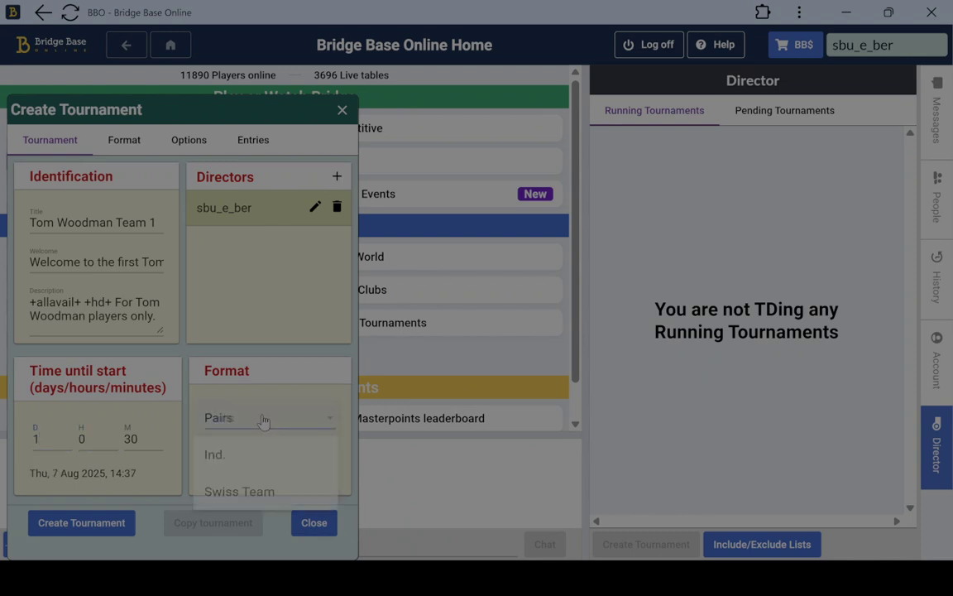
{"action": "left_click", "coordinate": [258, 493]}
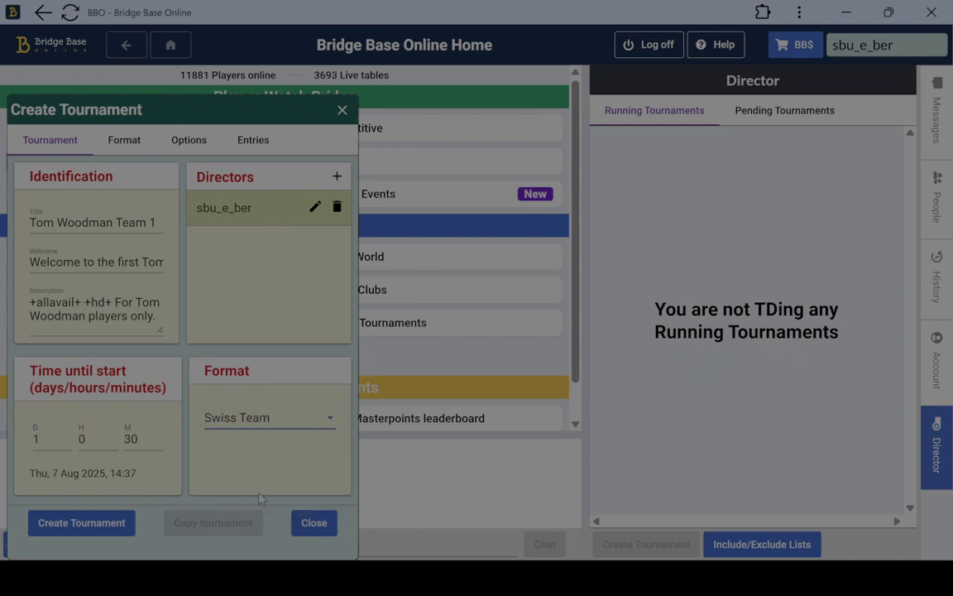
Add a second director by entering their username
{"action": "left_click", "coordinate": [337, 176]}
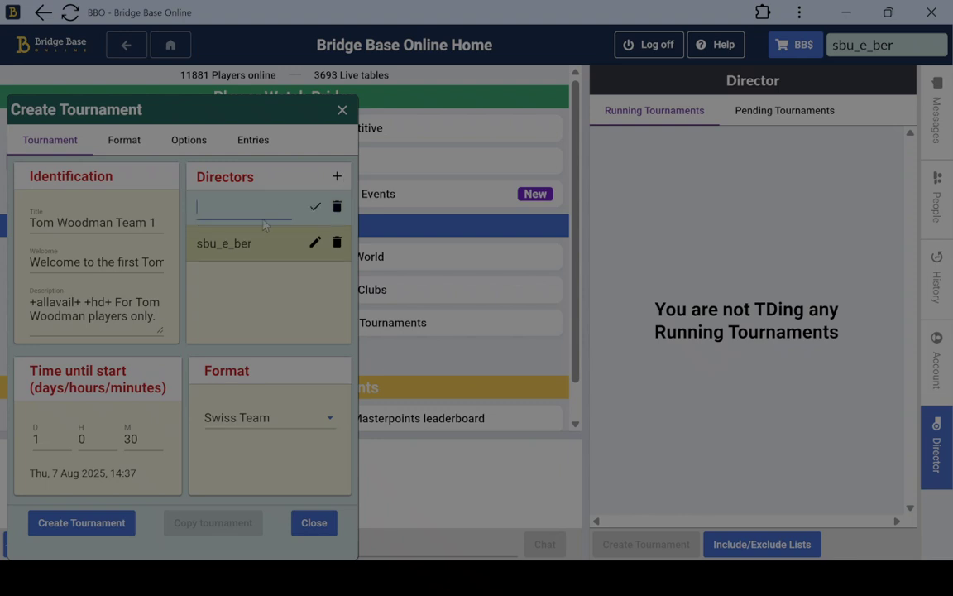
{"action": "type", "text": "paulg"}
{"action": "left_click", "coordinate": [319, 206]}
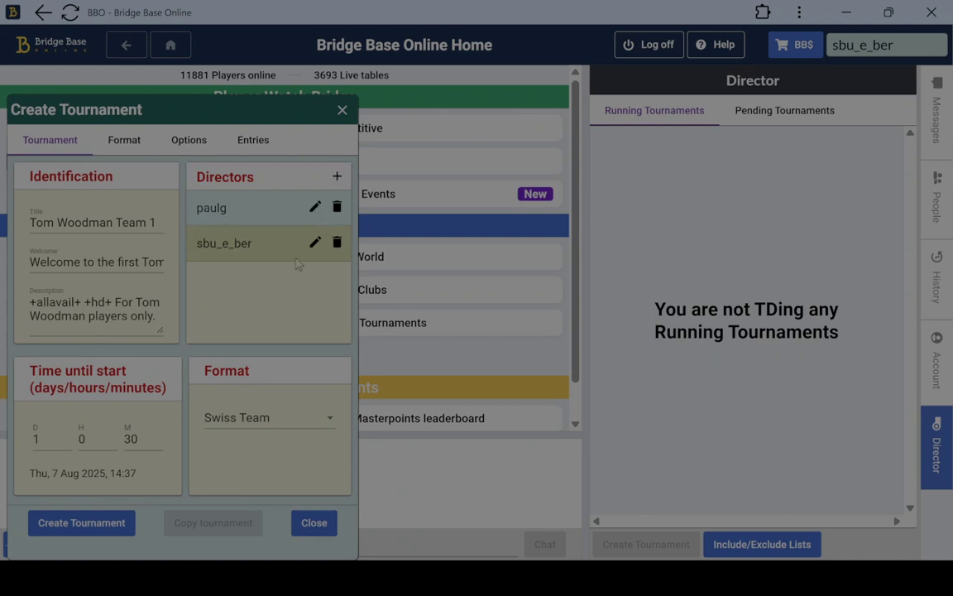
On Format, set 20 boards, 7 minutes per board and 5 boards per round
{"action": "left_click", "coordinate": [121, 141]}
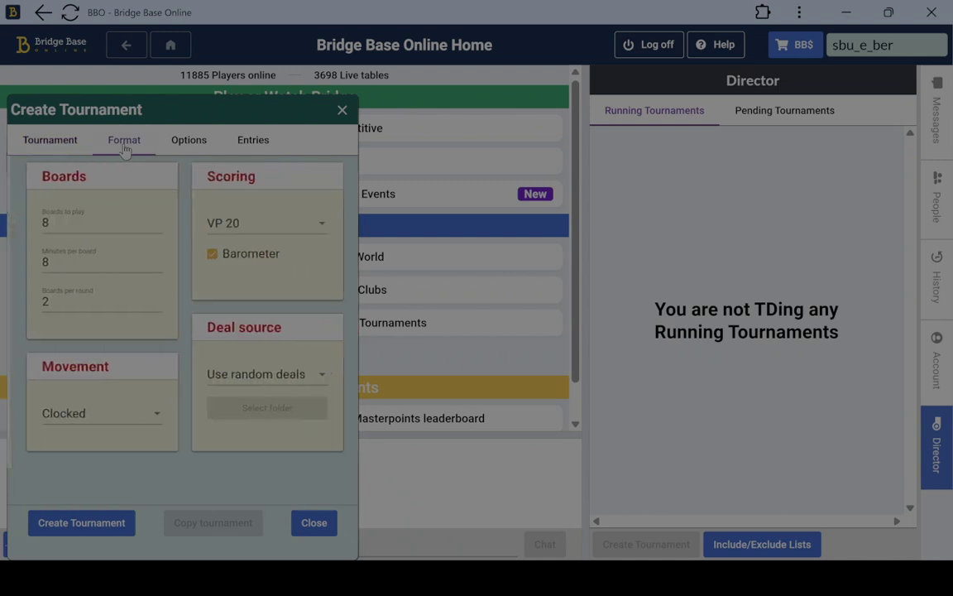
{"action": "left_click_drag", "start_coordinate": [71, 222], "coordinate": [27, 234]}
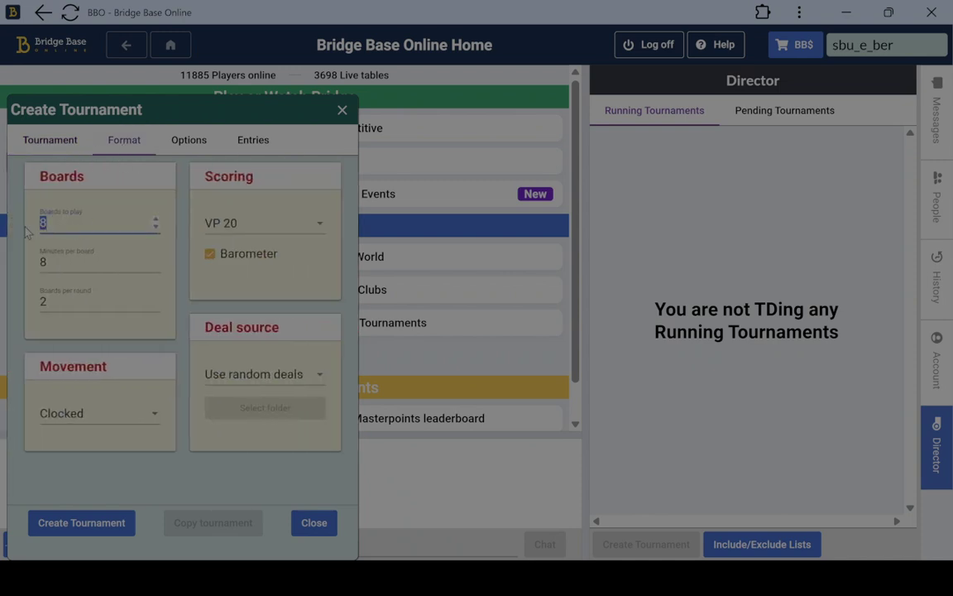
{"action": "type", "text": "20"}
{"action": "key", "text": "Tab"}
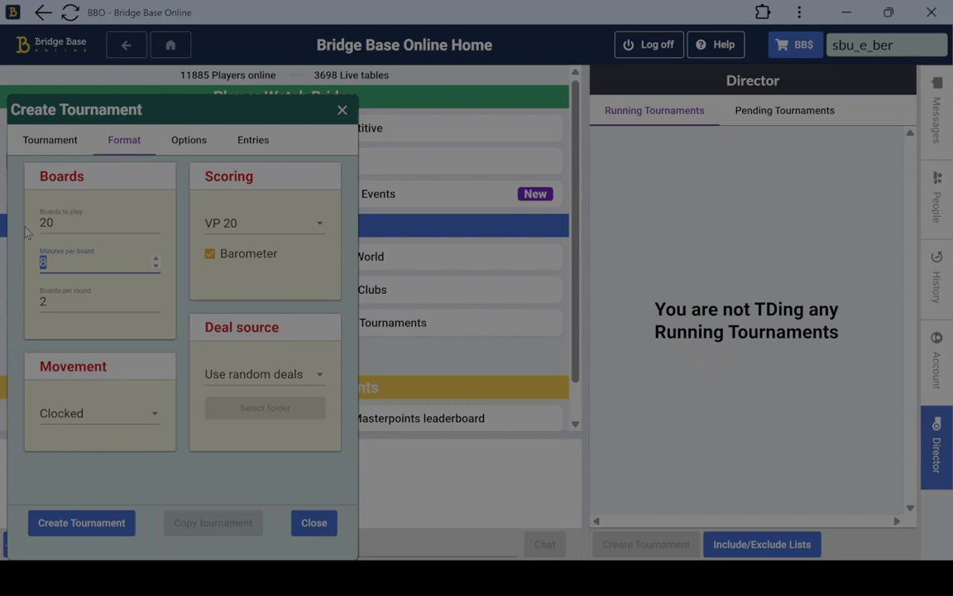
{"action": "type", "text": "7"}
{"action": "key", "text": "Tab"}
{"action": "type", "text": "5"}
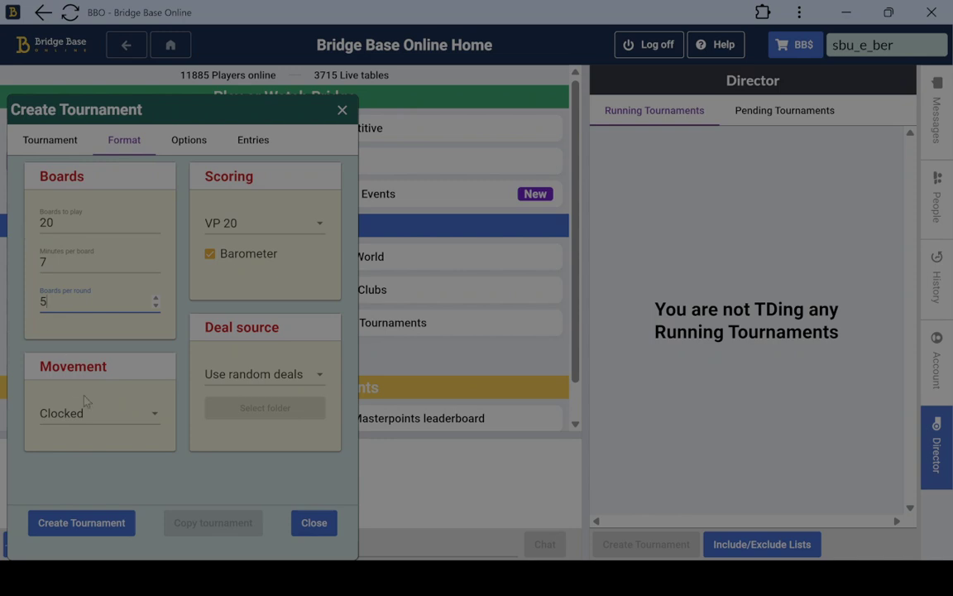
Keep the movement Clocked and choose VP 20 scoring
{"action": "left_click", "coordinate": [101, 424]}
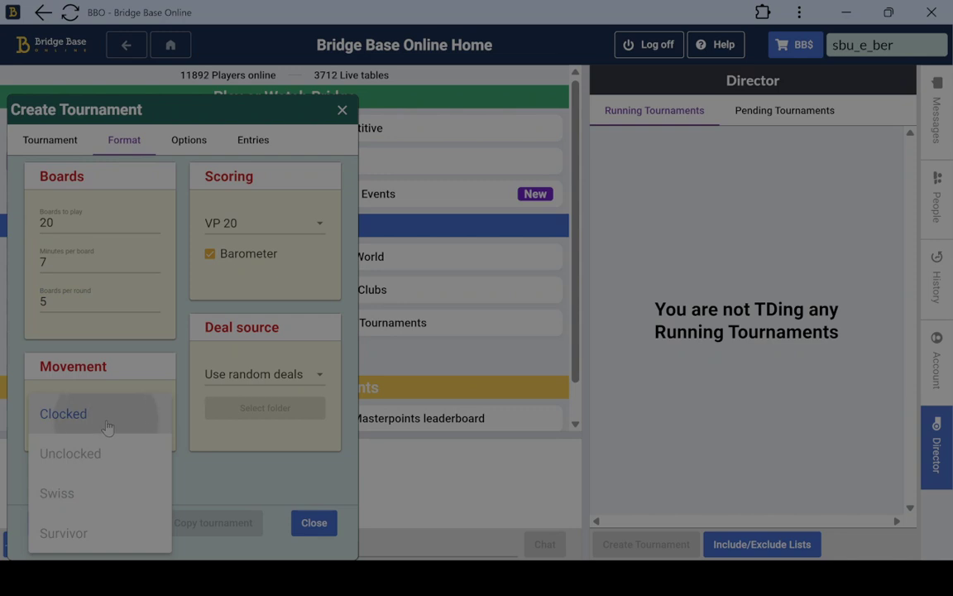
{"action": "left_click", "coordinate": [105, 426]}
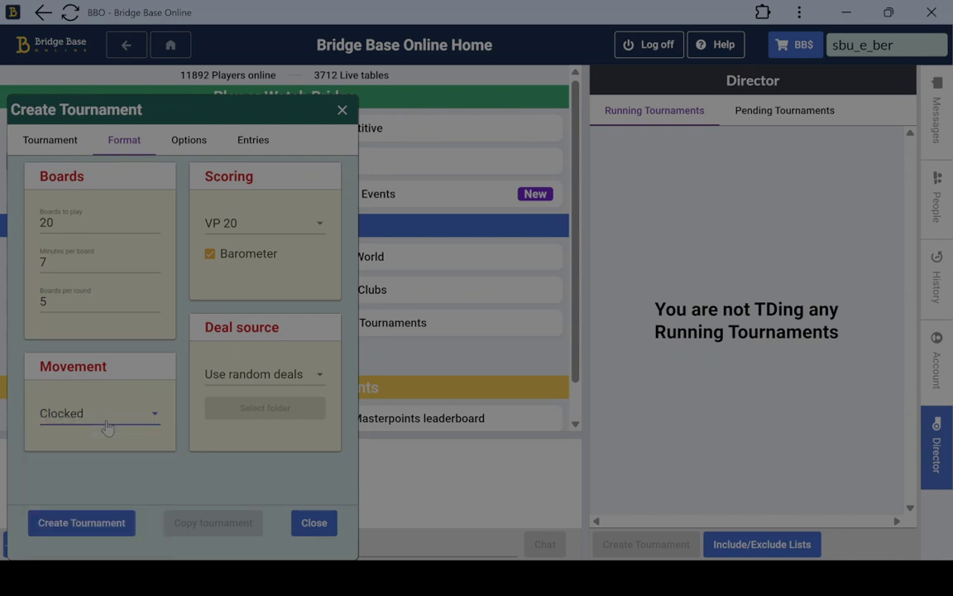
{"action": "left_click", "coordinate": [314, 224]}
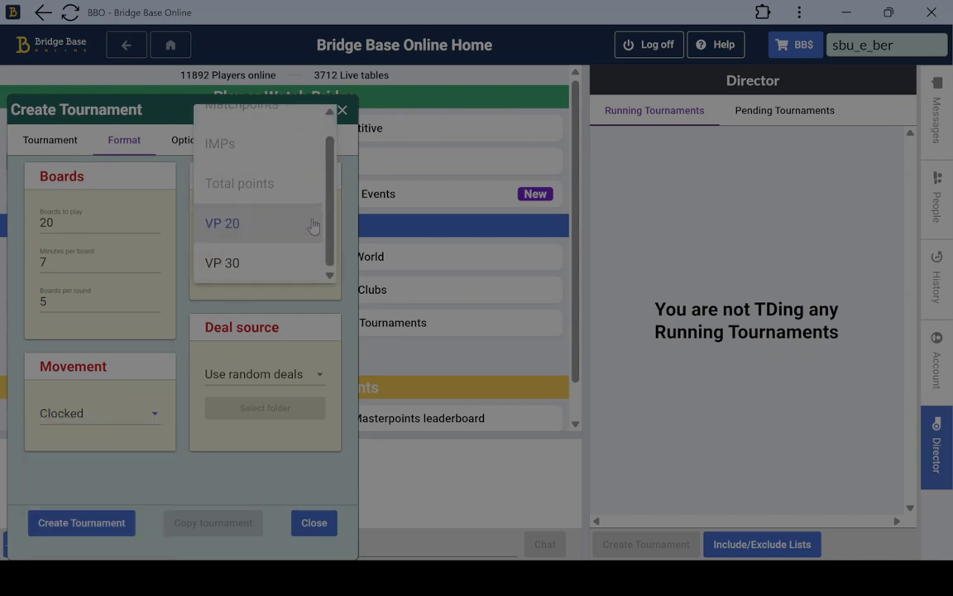
{"action": "scroll", "coordinate": [323, 240], "scroll_direction": "up", "scroll_amount": 1}
{"action": "scroll", "coordinate": [327, 250], "scroll_direction": "down", "scroll_amount": 1}
{"action": "left_click", "coordinate": [257, 225]}
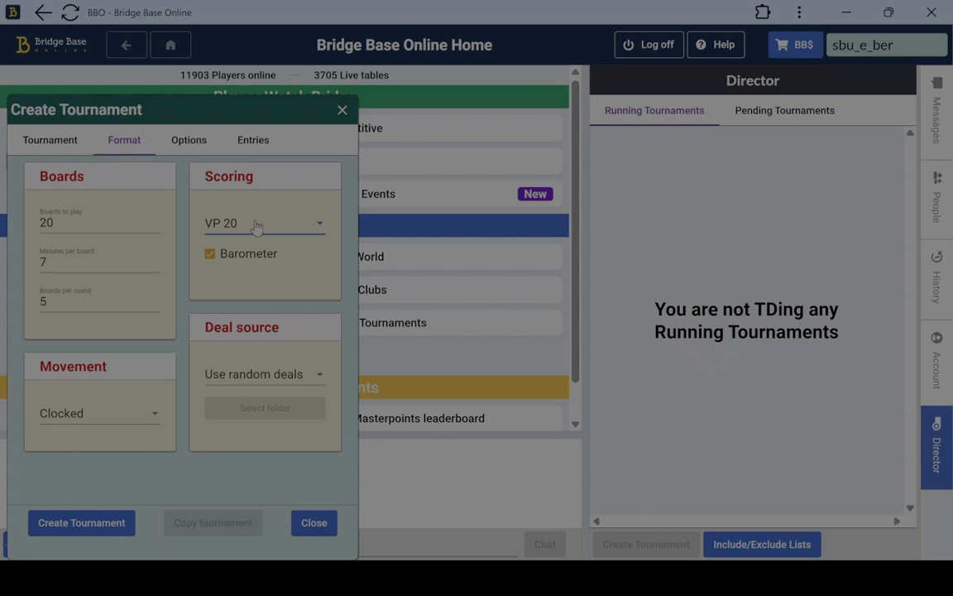
Set kibitzers to Allow silent, allow undos, and enable chat for players
{"action": "left_click", "coordinate": [195, 143]}
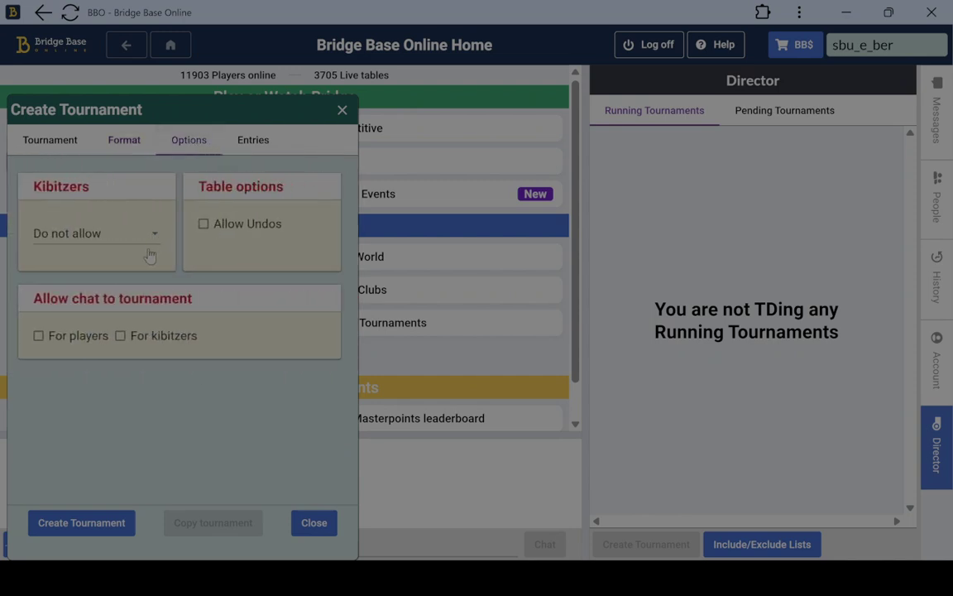
{"action": "left_click", "coordinate": [125, 220]}
{"action": "left_click", "coordinate": [110, 284]}
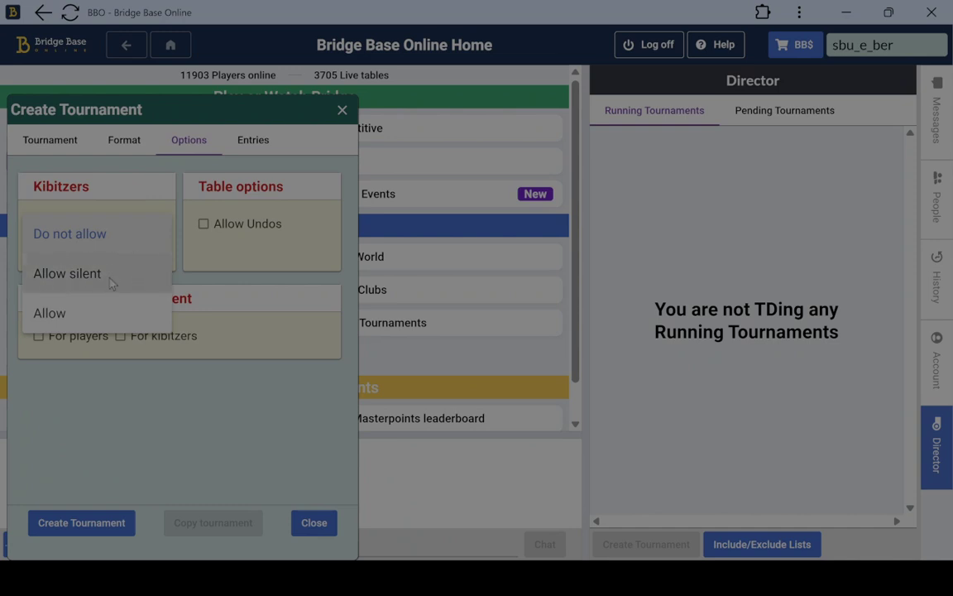
{"action": "left_click", "coordinate": [205, 229]}
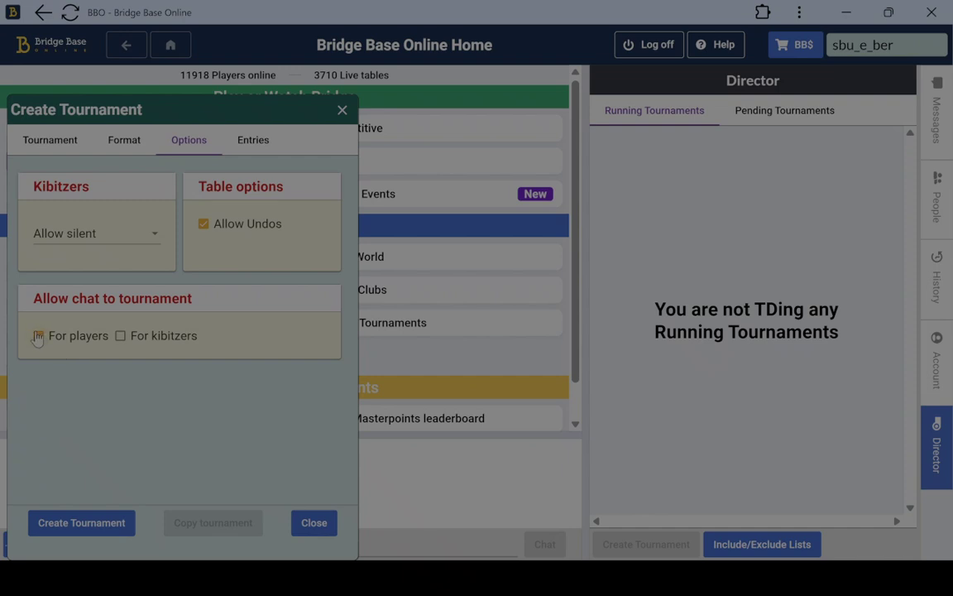
{"action": "left_click", "coordinate": [37, 336]}
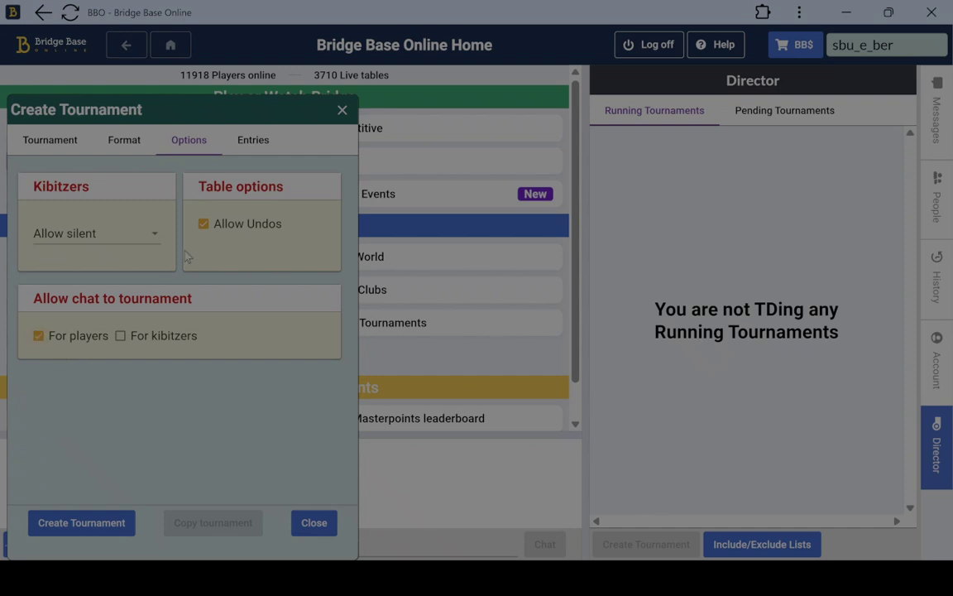
{"action": "left_click", "coordinate": [260, 145]}
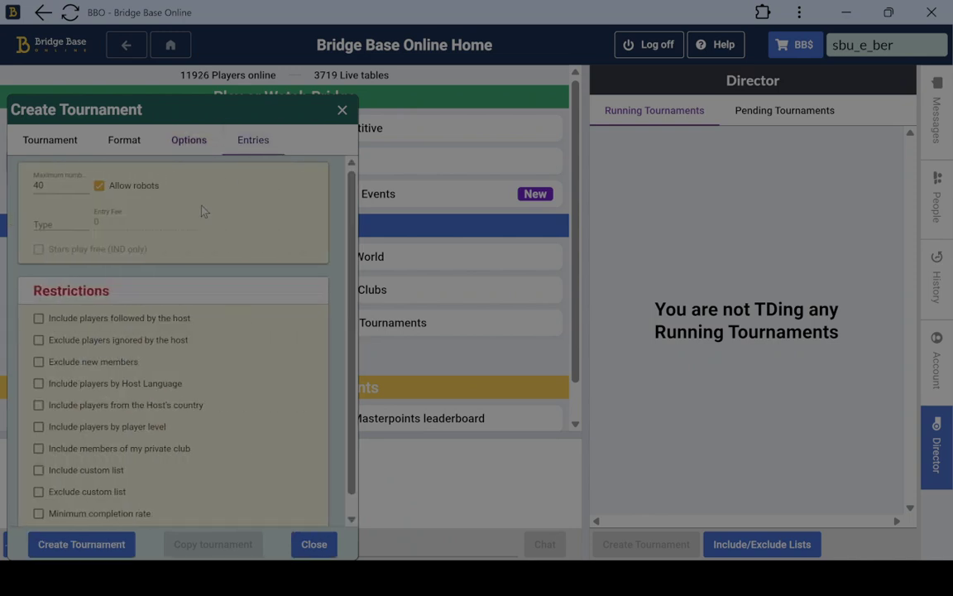
Disallow robots, set a BBVN entry fee of 200, and include the custom list
{"action": "left_click", "coordinate": [99, 187]}
{"action": "left_click", "coordinate": [67, 223]}
{"action": "type", "text": "BB"}
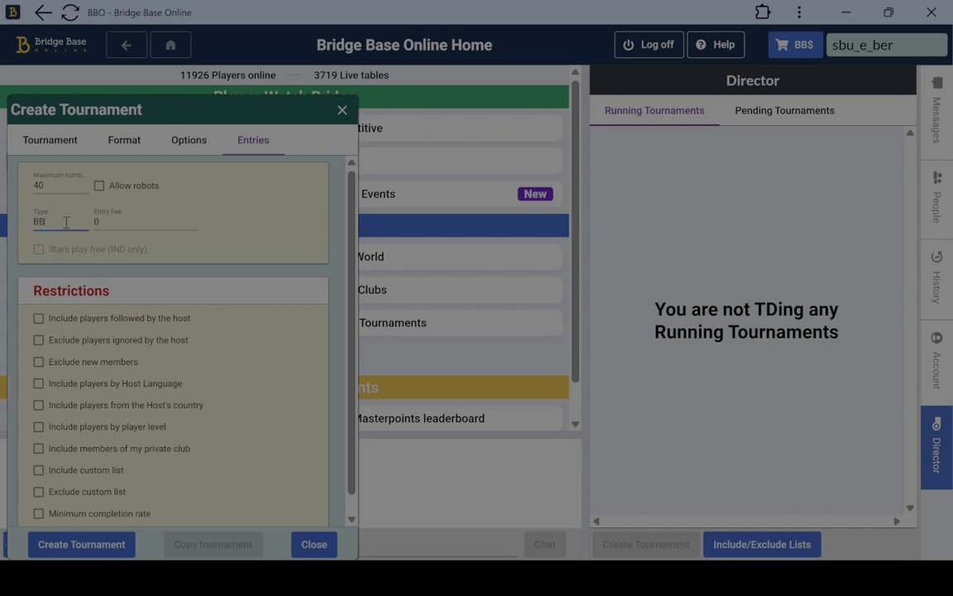
{"action": "type", "text": "VN"}
{"action": "key", "text": "Tab"}
{"action": "type", "text": "200"}
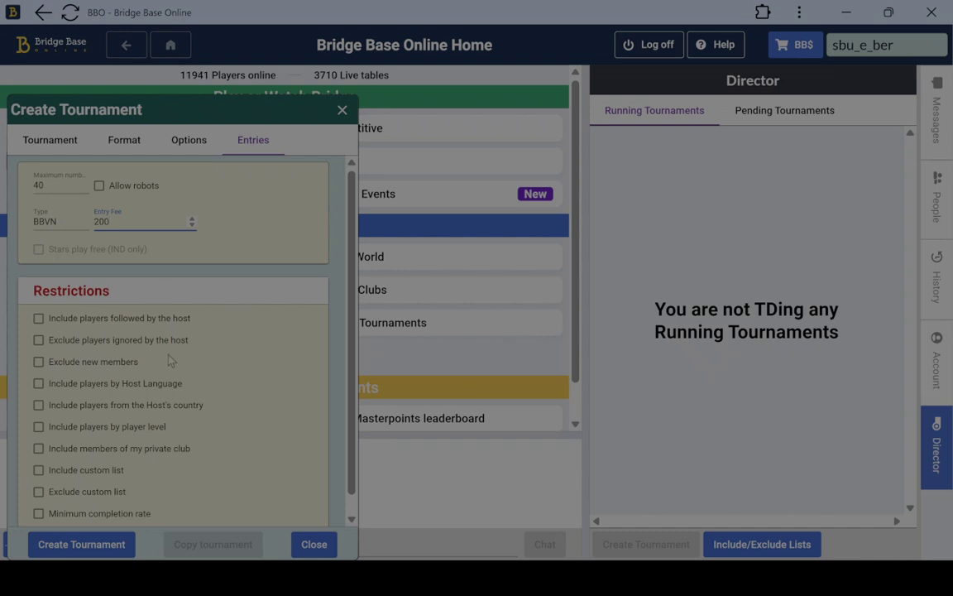
{"action": "scroll", "coordinate": [182, 340], "scroll_direction": "down", "scroll_amount": 1}
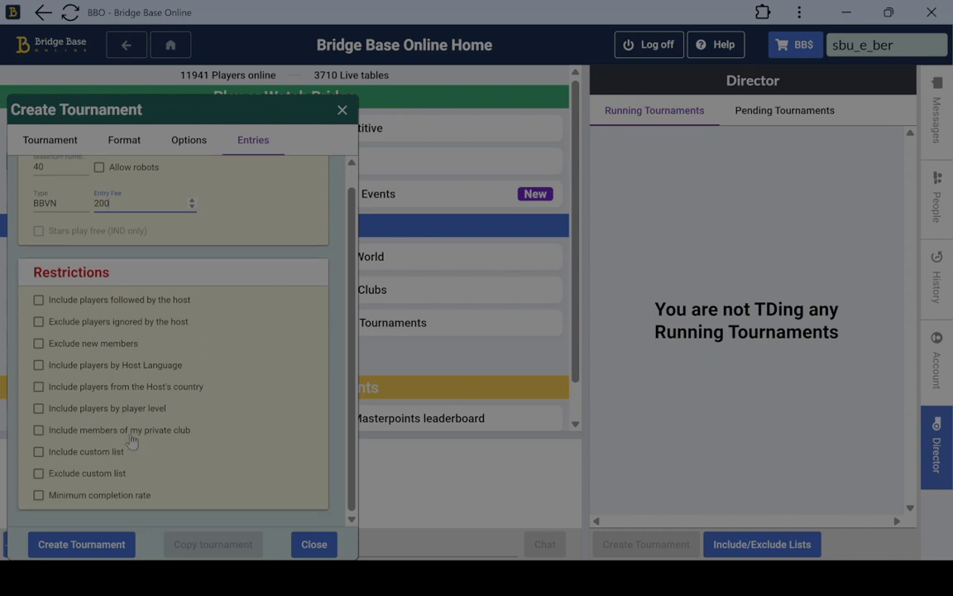
{"action": "left_click", "coordinate": [88, 456]}
{"action": "scroll", "coordinate": [207, 347], "scroll_direction": "up", "scroll_amount": 1}
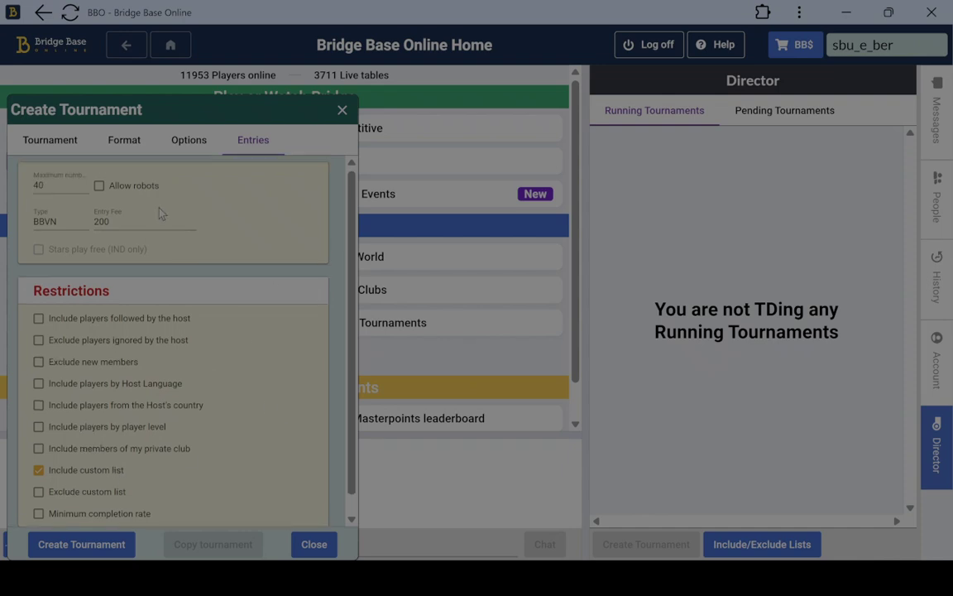
Review the Options settings, then return to the Format settings
{"action": "left_click", "coordinate": [189, 141]}
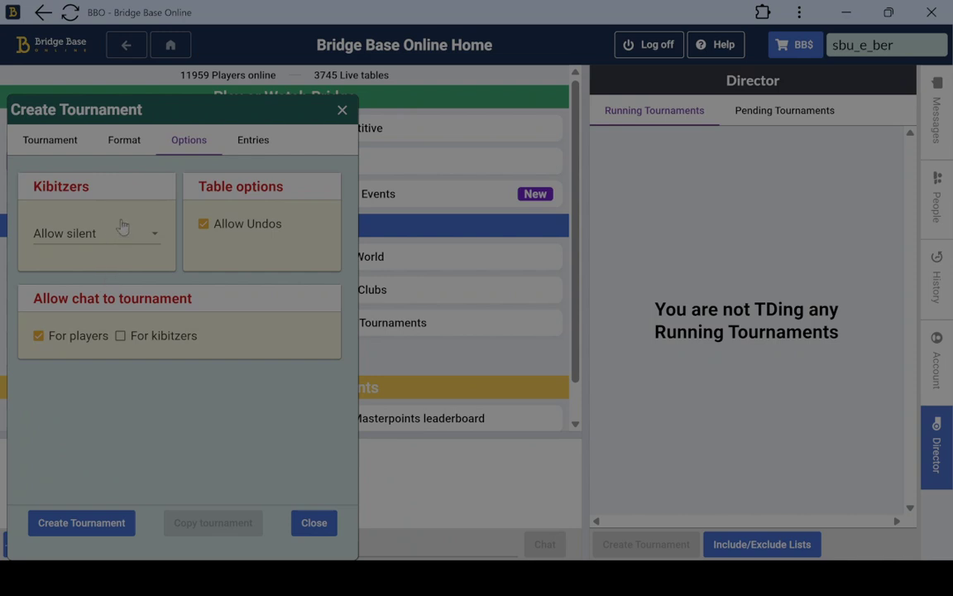
{"action": "left_click", "coordinate": [122, 143]}
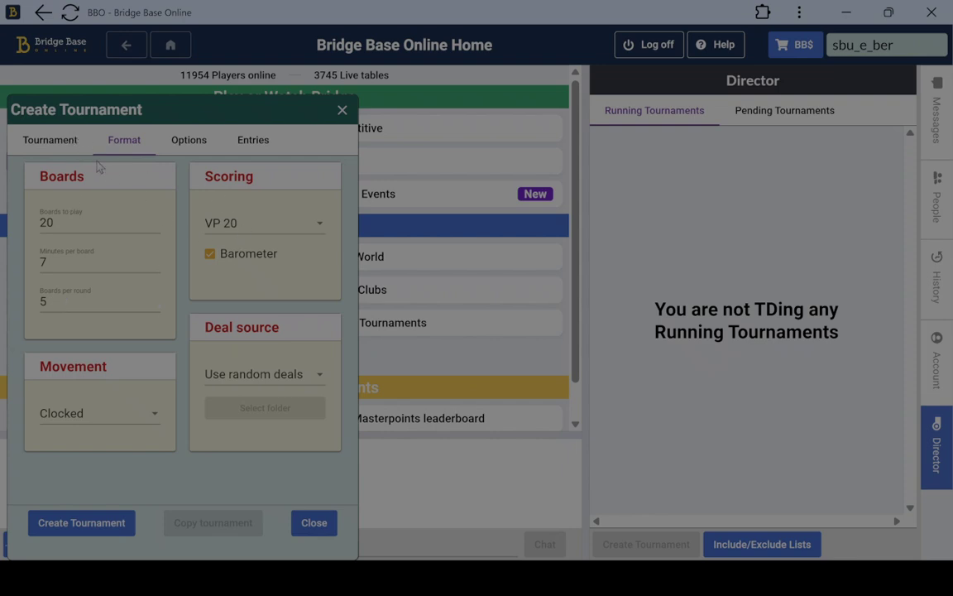
Create the tournament from the Tournament tab and close the window after it is saved as 82616
{"action": "left_click", "coordinate": [59, 143]}
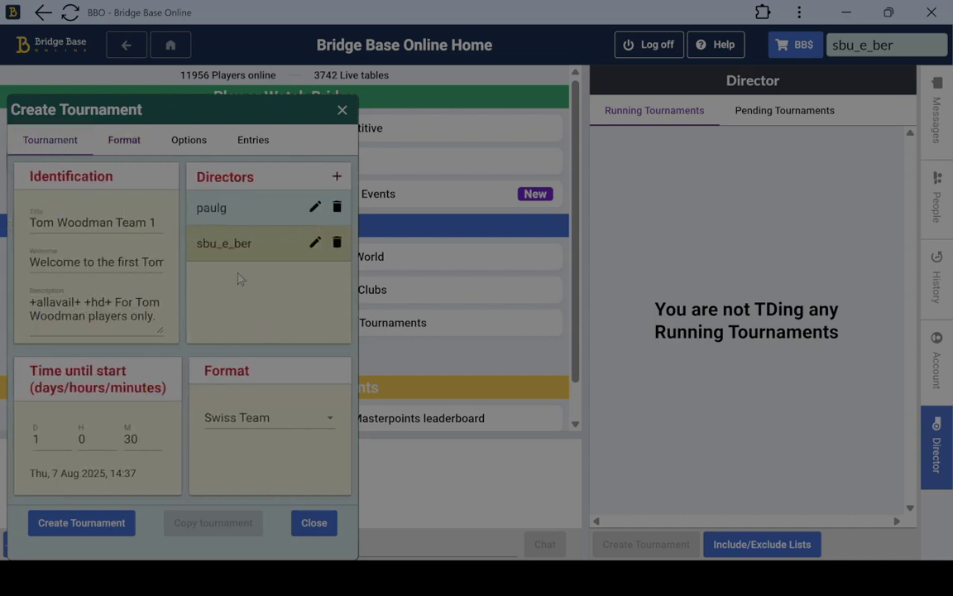
{"action": "left_click", "coordinate": [82, 523]}
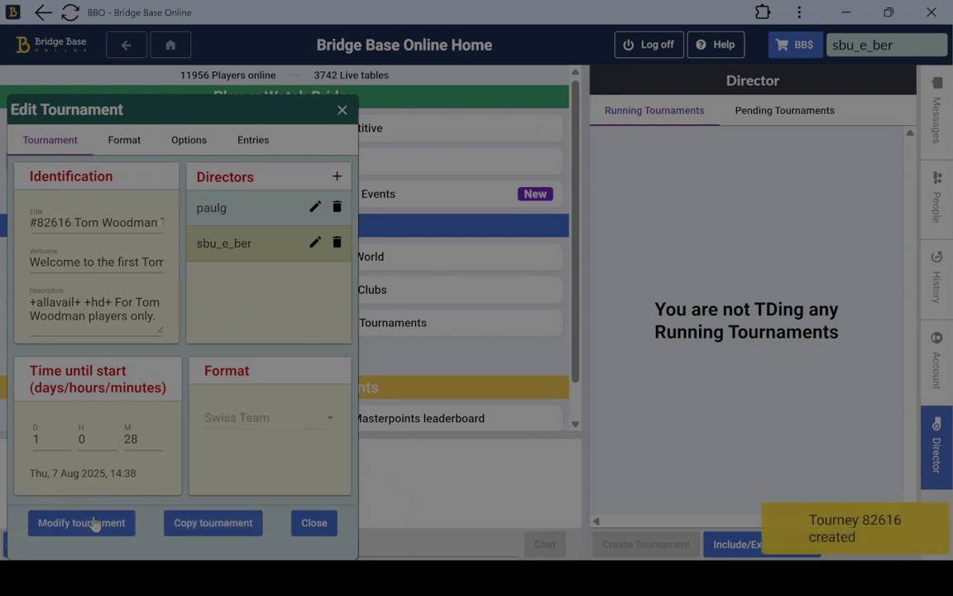
{"action": "left_click", "coordinate": [313, 527]}
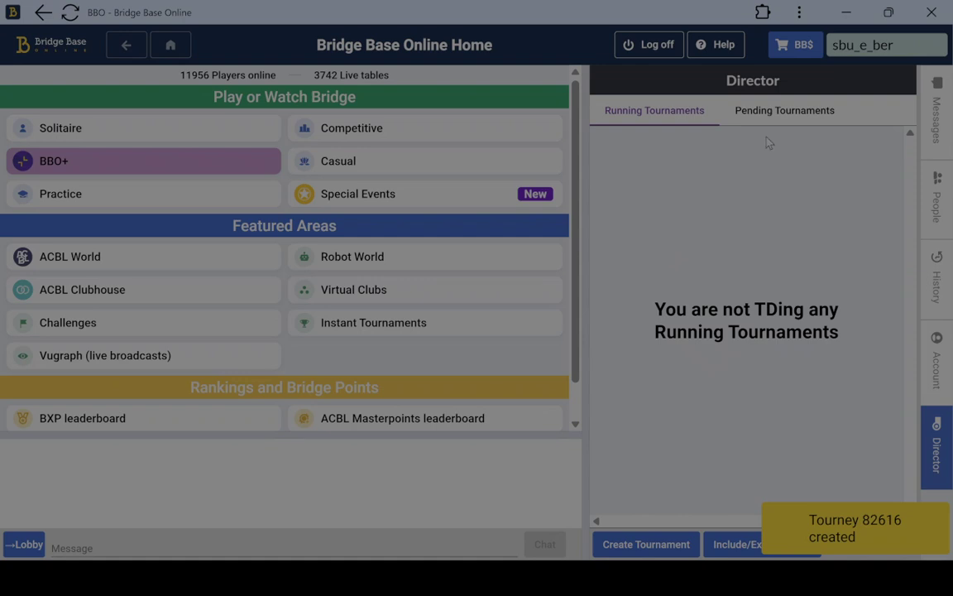
Edit pending tournament 82616, add a third director by username, and save the modification
{"action": "left_click", "coordinate": [785, 107]}
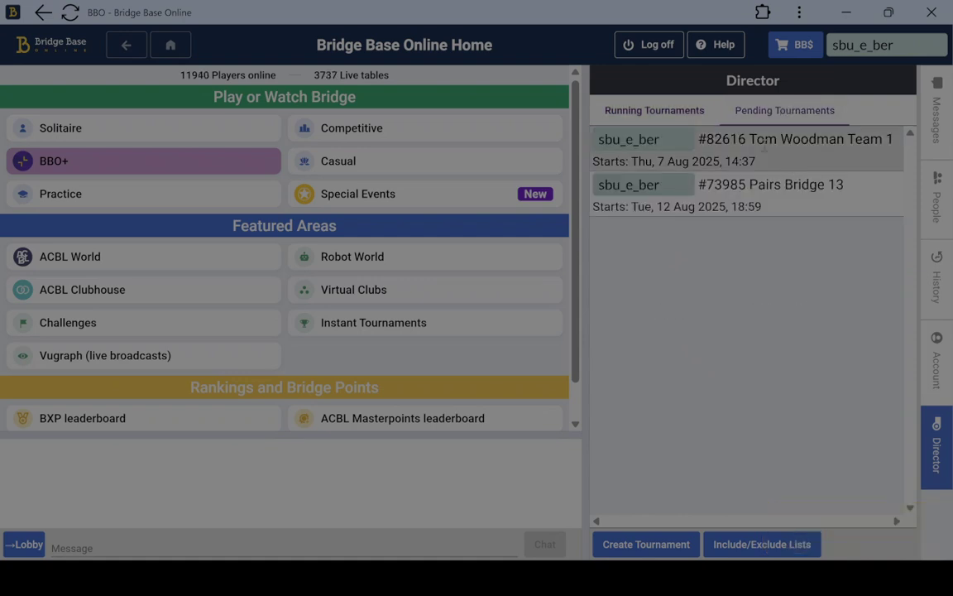
{"action": "left_click", "coordinate": [765, 145]}
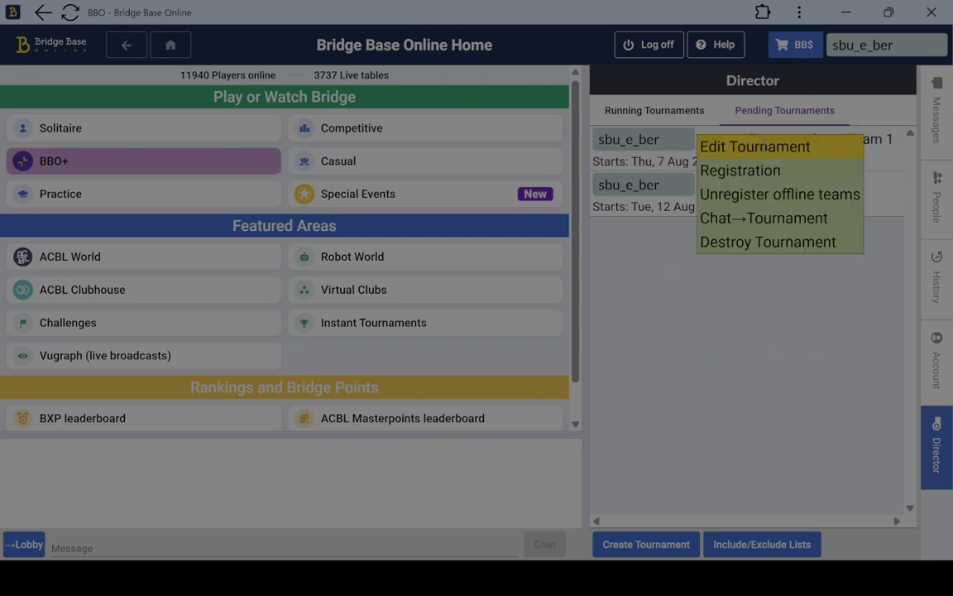
{"action": "left_click", "coordinate": [753, 146]}
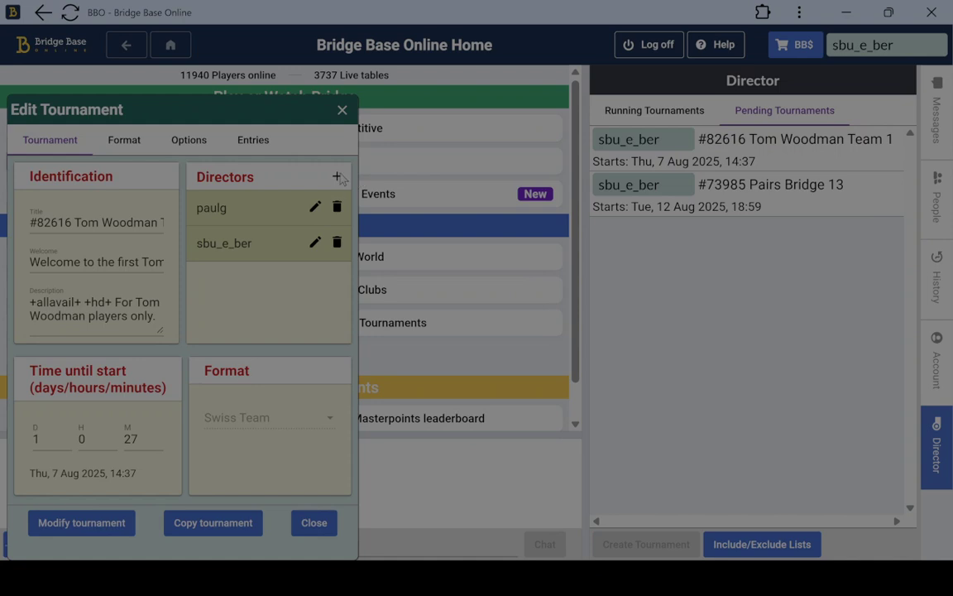
{"action": "left_click", "coordinate": [337, 176]}
{"action": "type", "text": "car"}
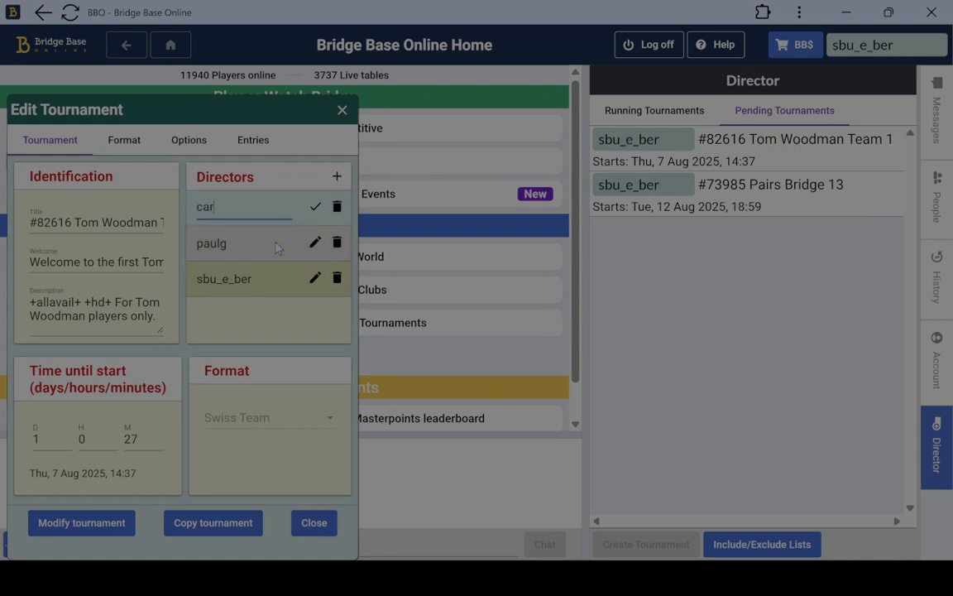
{"action": "type", "text": "dssucks"}
{"action": "left_click", "coordinate": [316, 207]}
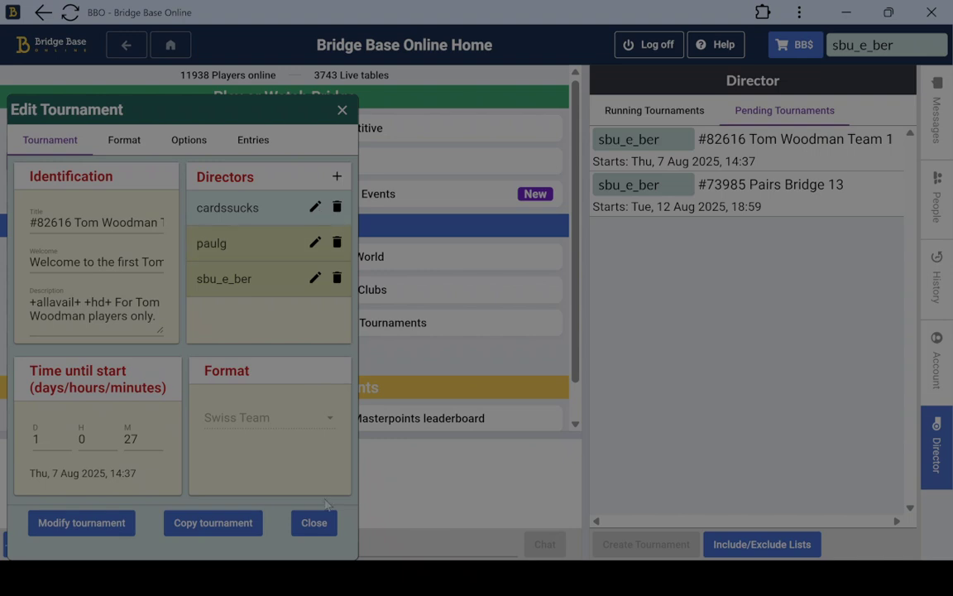
{"action": "left_click", "coordinate": [92, 528]}
Set the hours-until-start to 4, moving tournament 82616's start to 18:38, and save the change
{"action": "left_click", "coordinate": [96, 436]}
{"action": "key", "text": "BackSpace"}
{"action": "type", "text": "4"}
{"action": "key", "text": "Tab"}
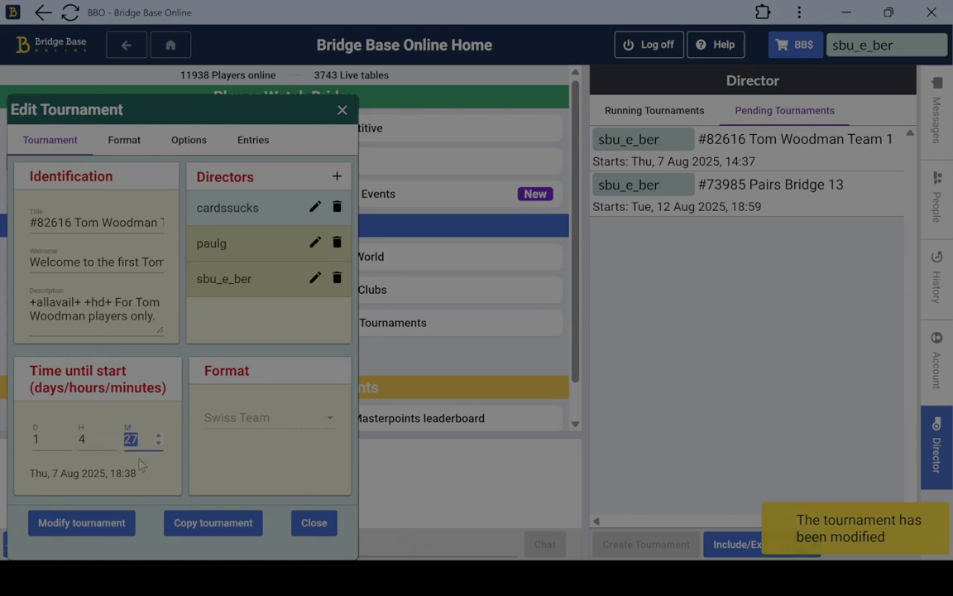
{"action": "left_click", "coordinate": [103, 530]}
{"action": "left_click", "coordinate": [316, 531]}
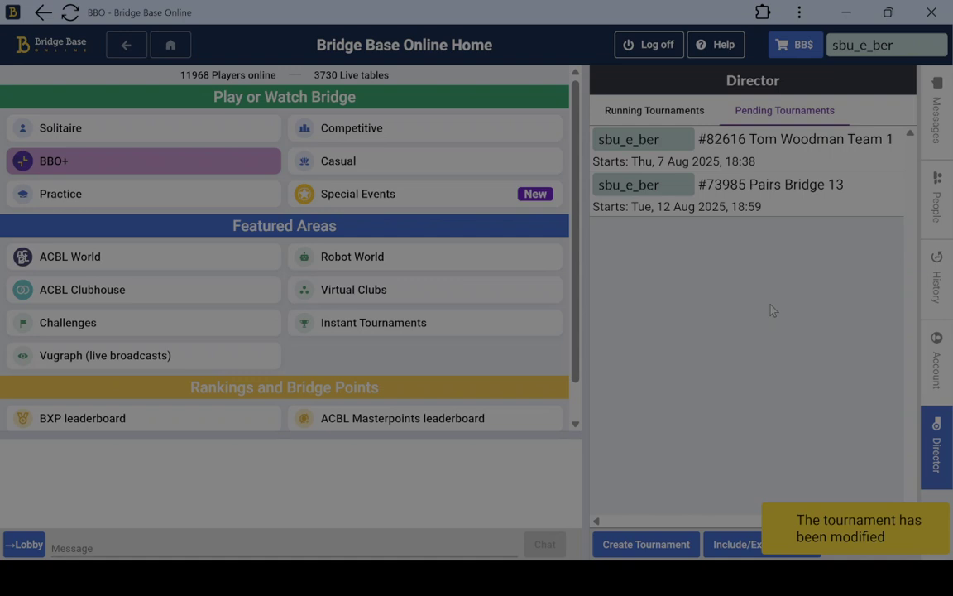